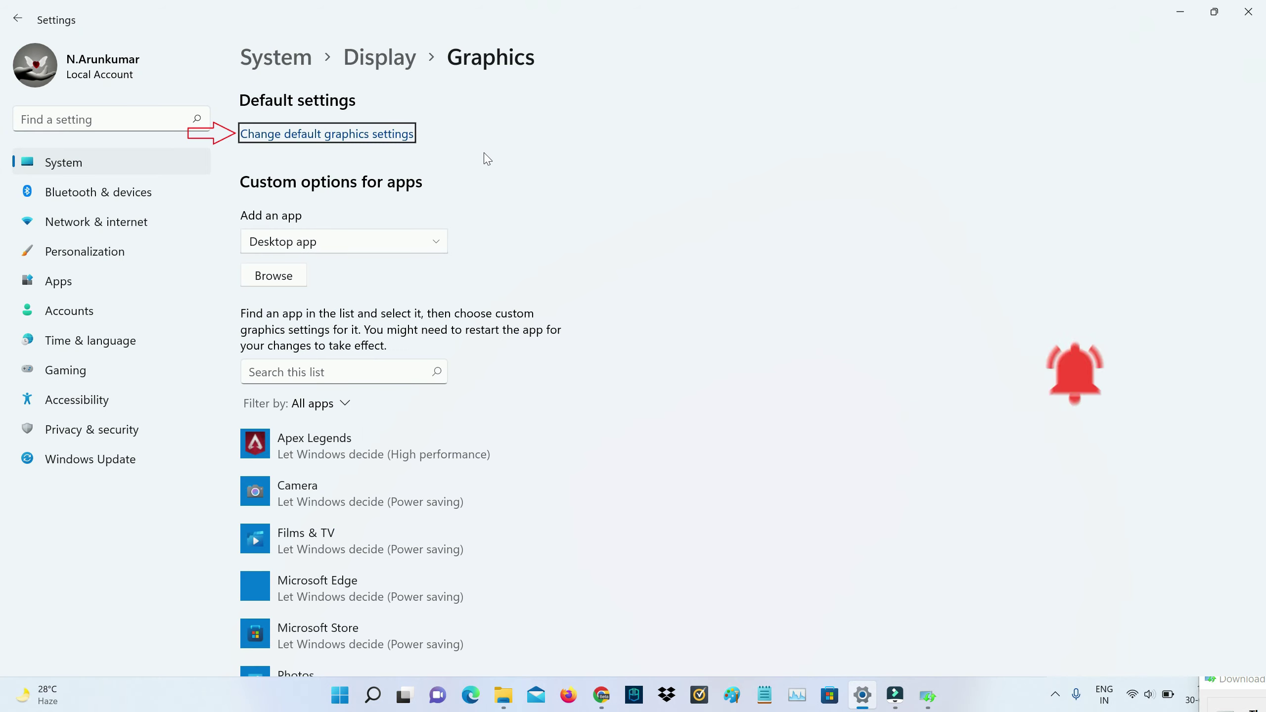
{"action": "left_click", "coordinate": [407, 133]}
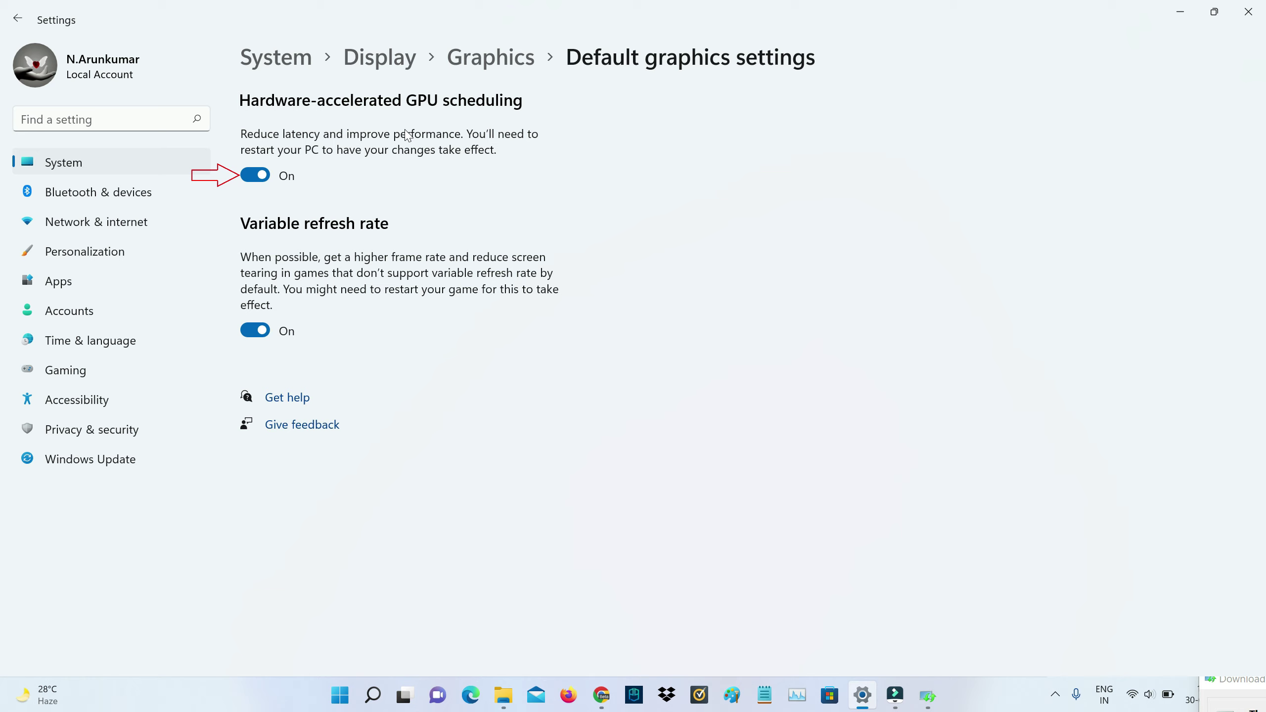
{"action": "left_click", "coordinate": [16, 20]}
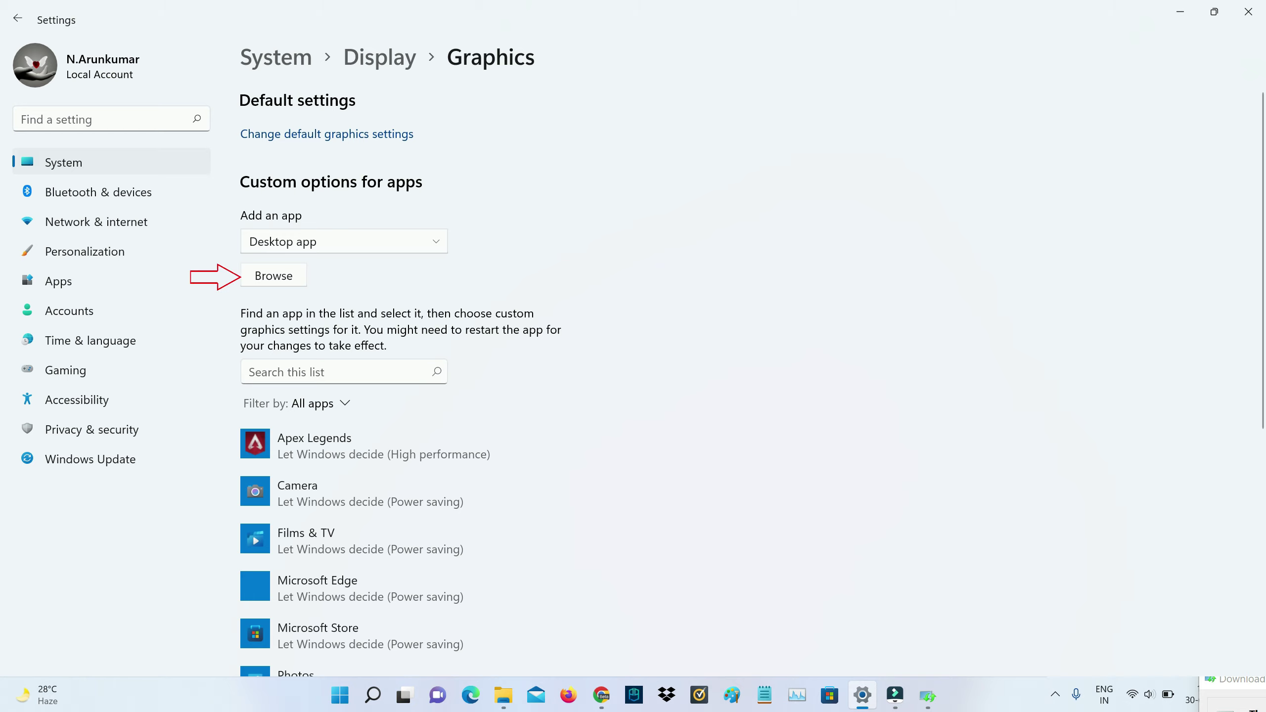
{"action": "left_click", "coordinate": [293, 282]}
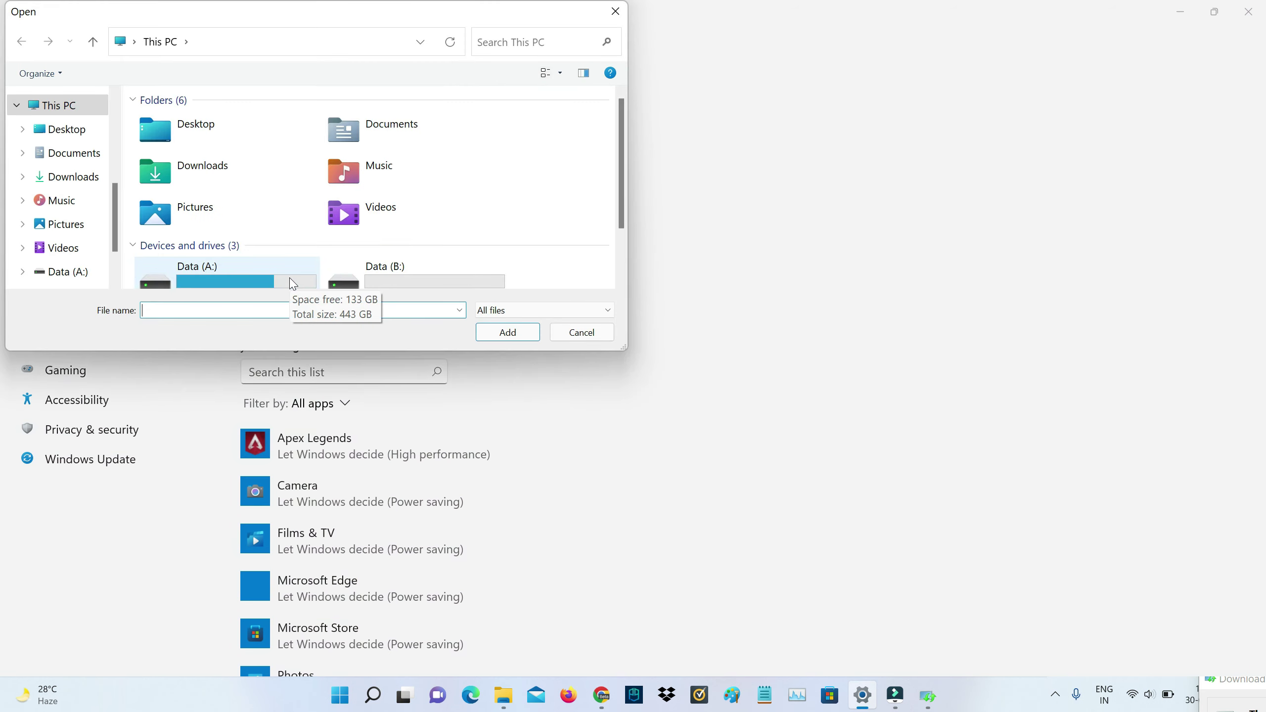
{"action": "scroll", "coordinate": [622, 203], "scroll_direction": "down", "scroll_amount": 2}
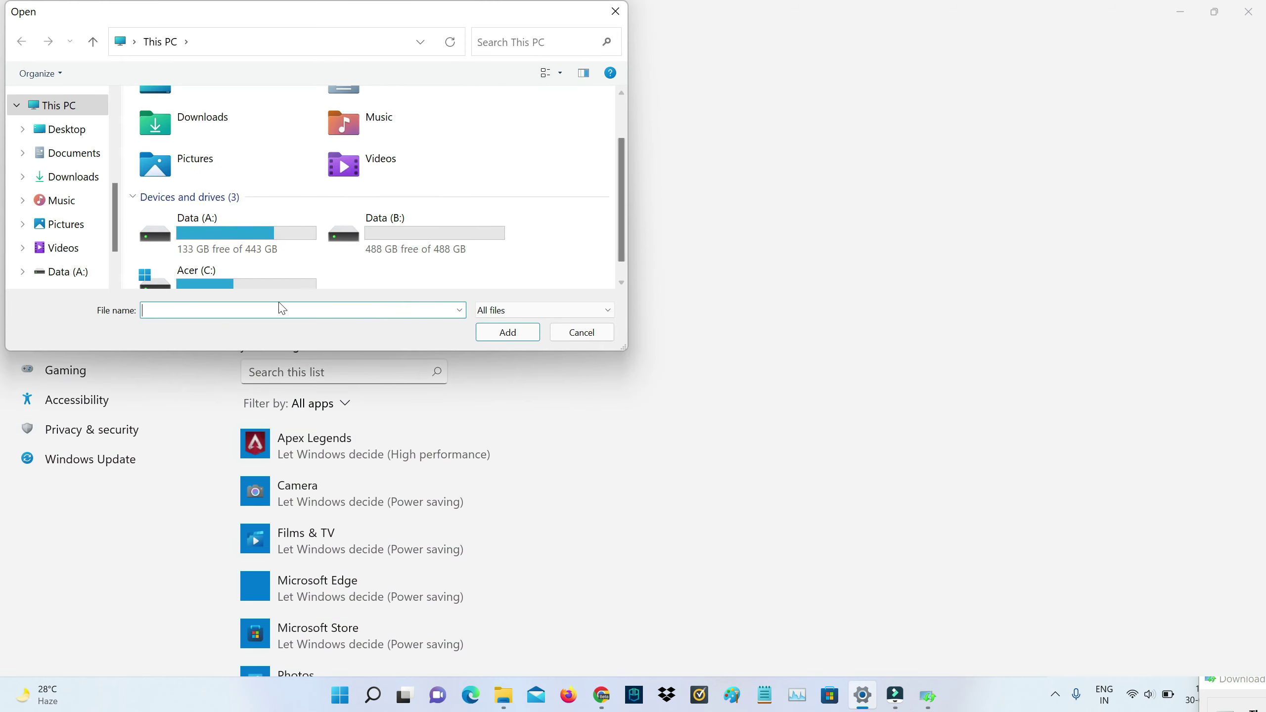
{"action": "double_click", "coordinate": [277, 263]}
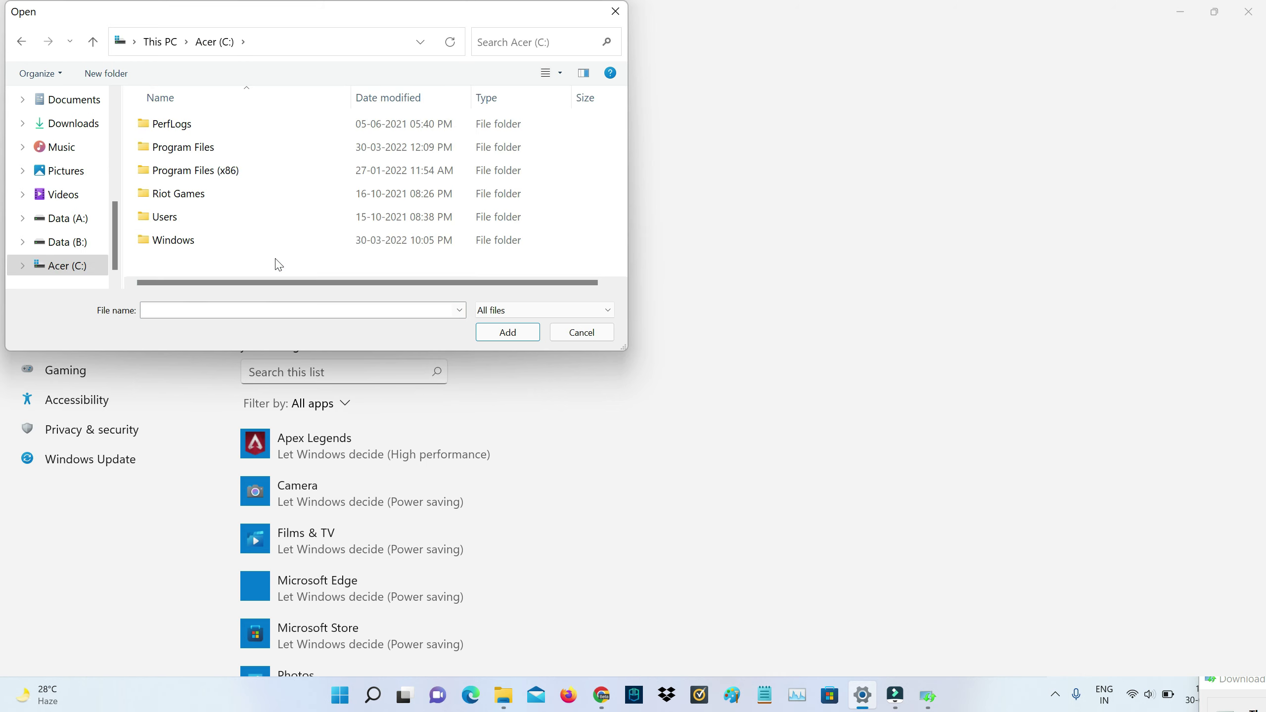
{"action": "double_click", "coordinate": [320, 147]}
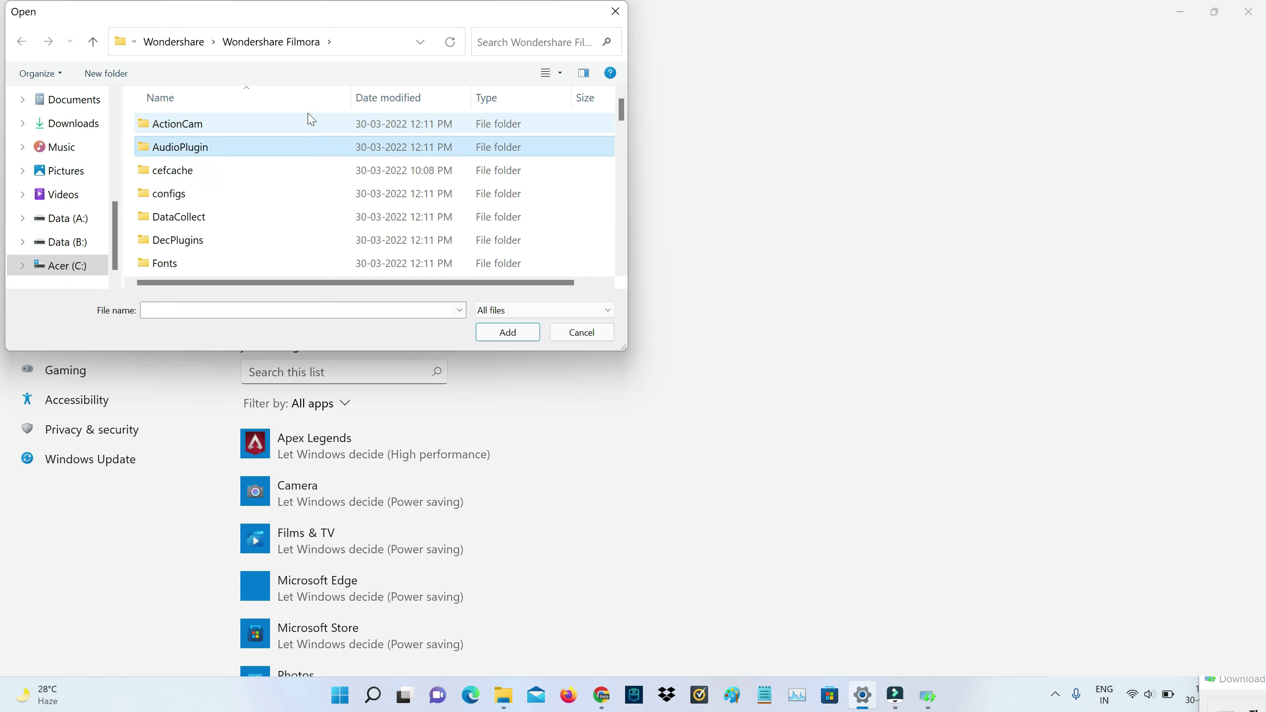
{"action": "key", "text": "Down"}
{"action": "key", "text": "Down"}
{"action": "key", "text": "Down"}
{"action": "key", "text": "Down"}
{"action": "key", "text": "Down"}
{"action": "key", "text": "Down"}
{"action": "key", "text": "Down"}
{"action": "key", "text": "Down"}
{"action": "key", "text": "Down"}
{"action": "key", "text": "Down"}
{"action": "key", "text": "Down"}
{"action": "key", "text": "Down"}
{"action": "key", "text": "Down"}
{"action": "key", "text": "Down"}
{"action": "key", "text": "Down"}
{"action": "key", "text": "Down"}
{"action": "key", "text": "Down"}
{"action": "key", "text": "Down"}
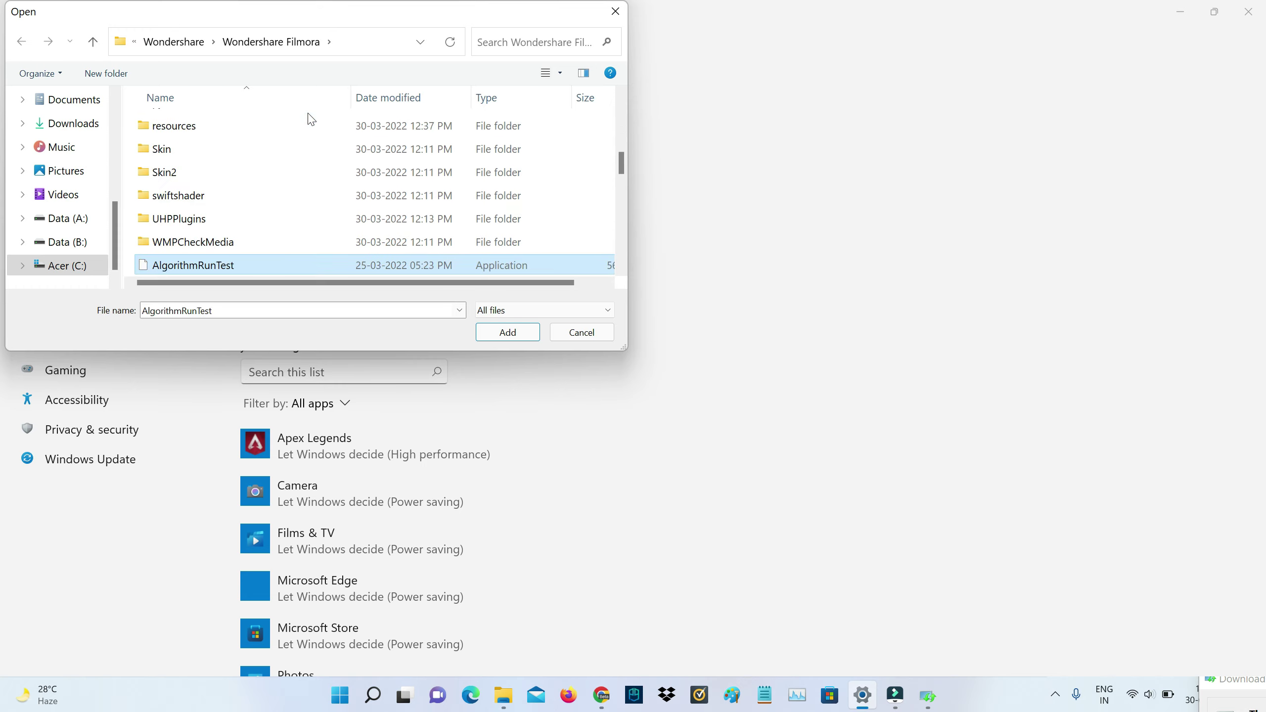
Add Wondershare Filmora 11.exe from Program Files to the Graphics app list
{"action": "scroll", "coordinate": [311, 120], "scroll_direction": "down", "scroll_amount": 3}
{"action": "left_click", "coordinate": [209, 198]}
{"action": "left_click", "coordinate": [519, 337]}
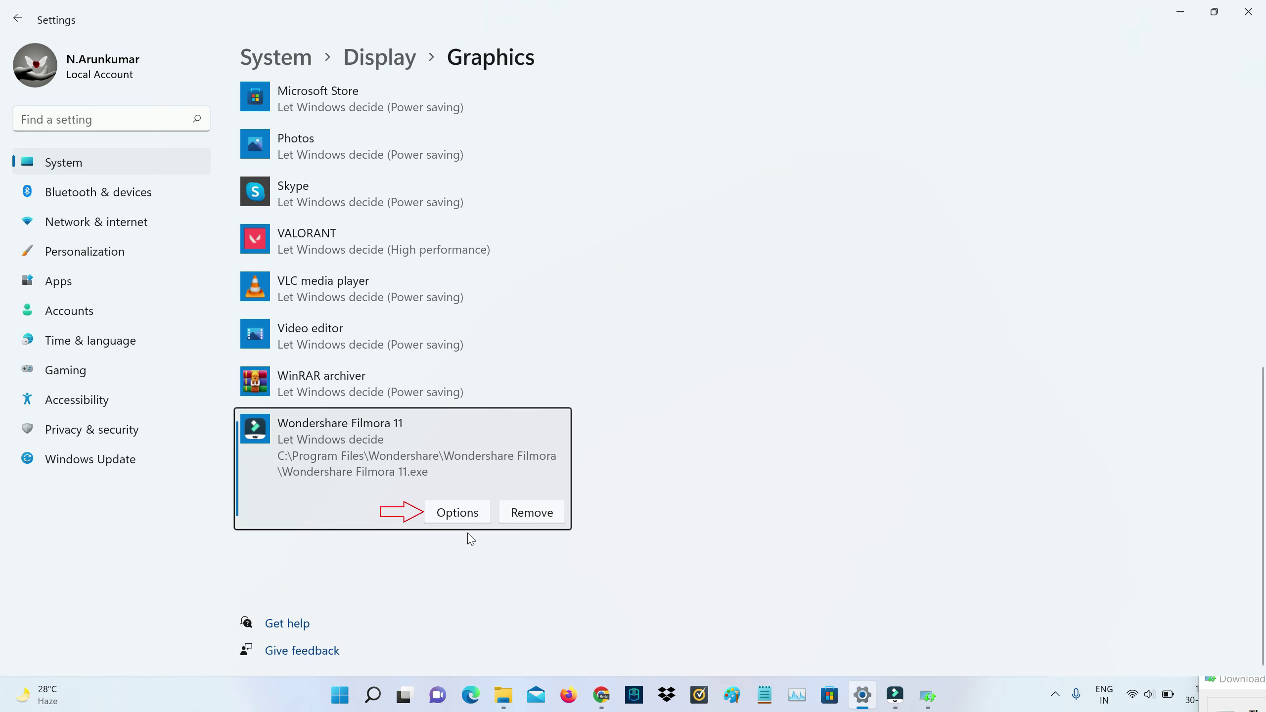
{"action": "left_click", "coordinate": [468, 512]}
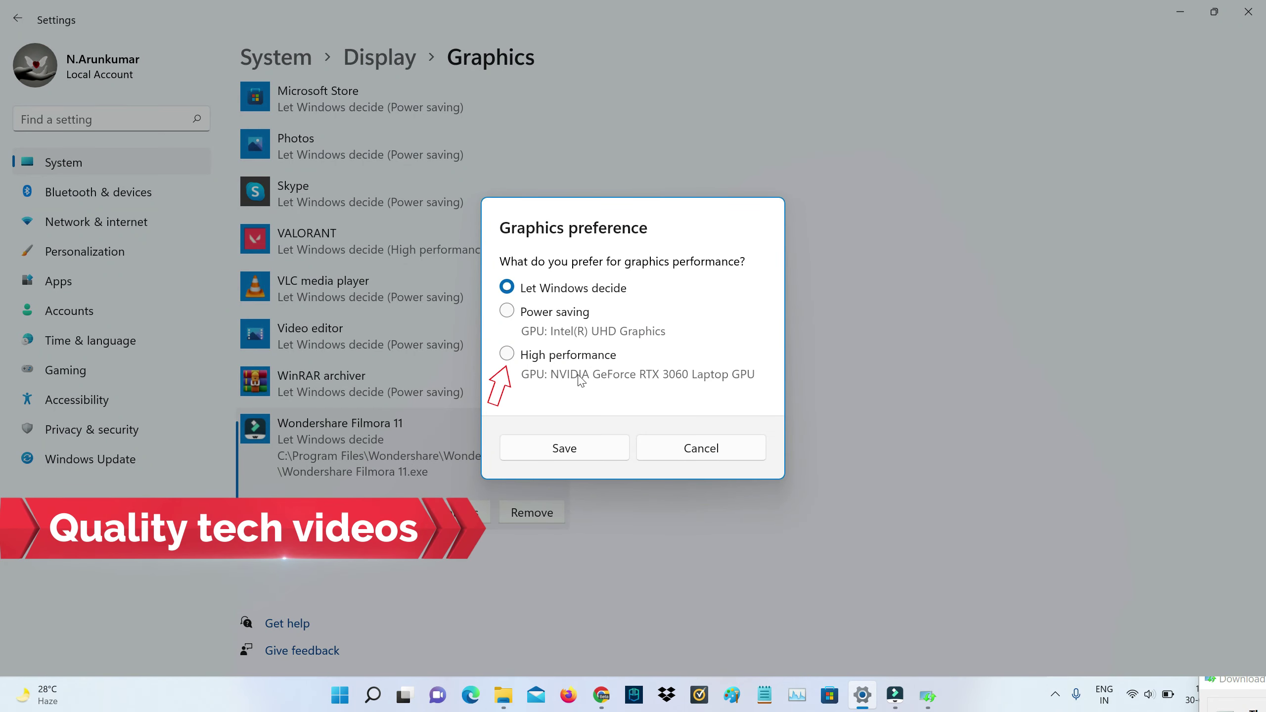
{"action": "left_click", "coordinate": [588, 363]}
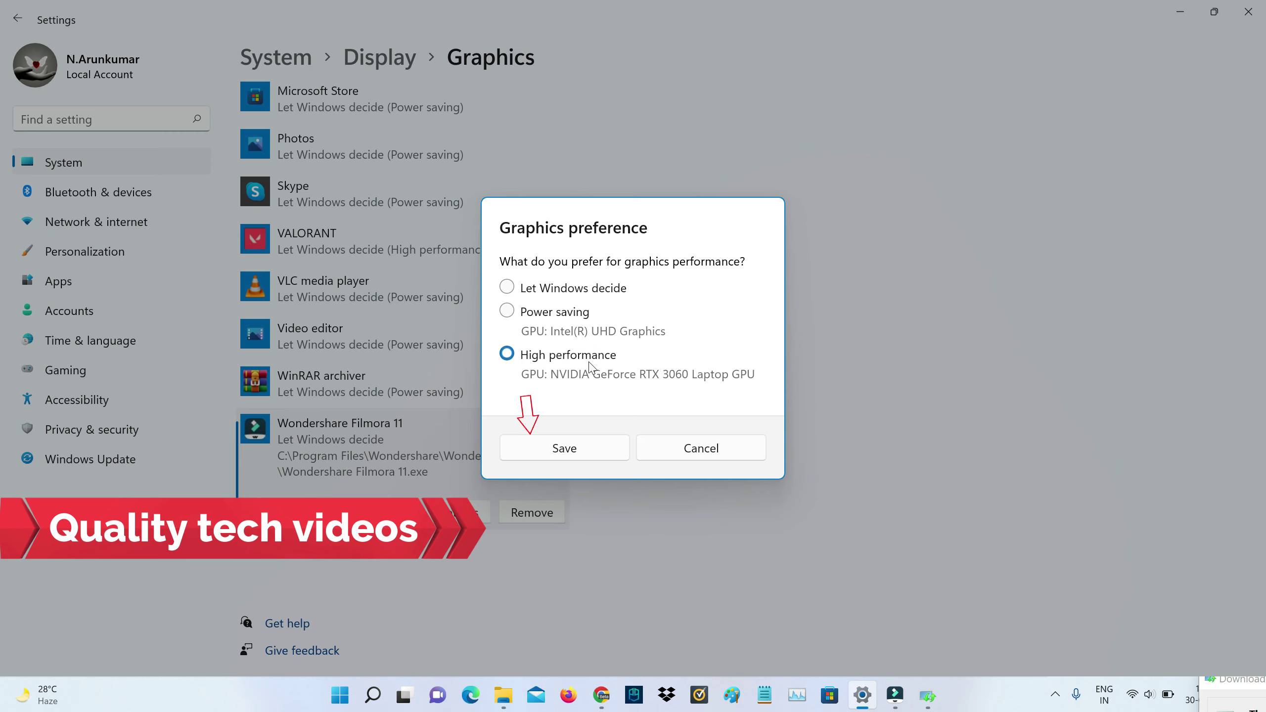
{"action": "left_click", "coordinate": [565, 448]}
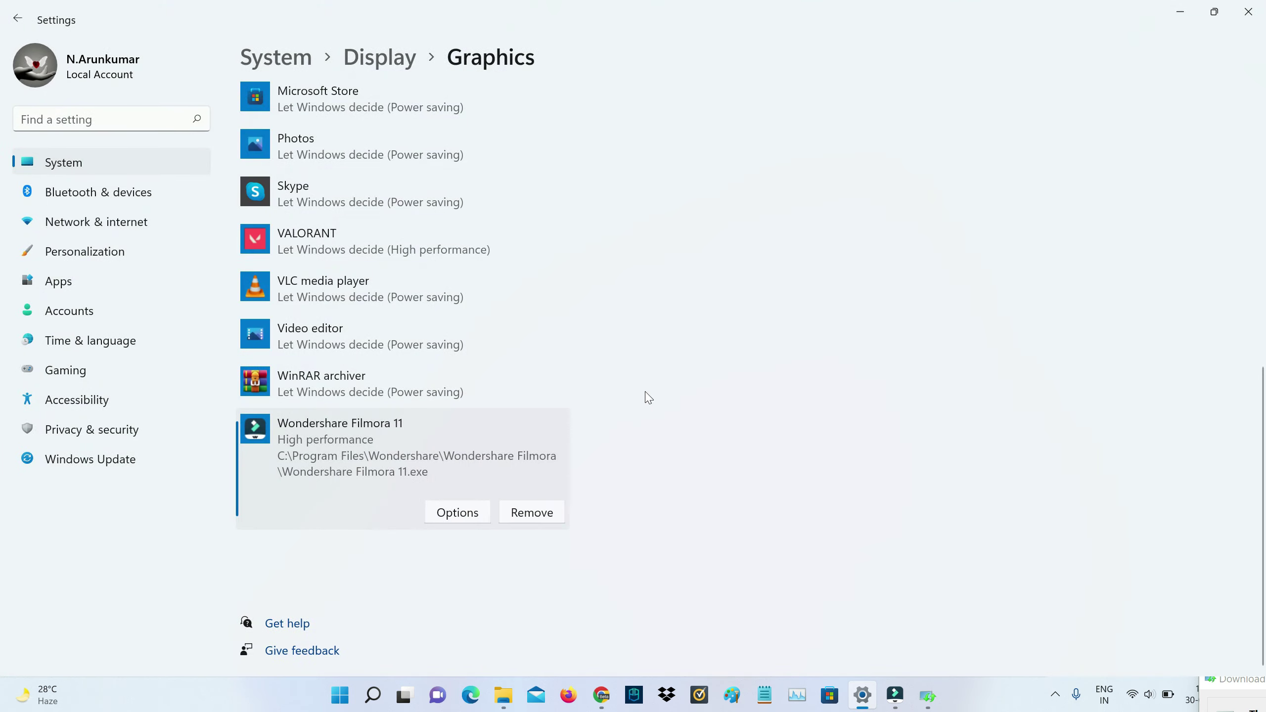
{"action": "left_click", "coordinate": [1249, 11]}
{"action": "right_click", "coordinate": [961, 152]}
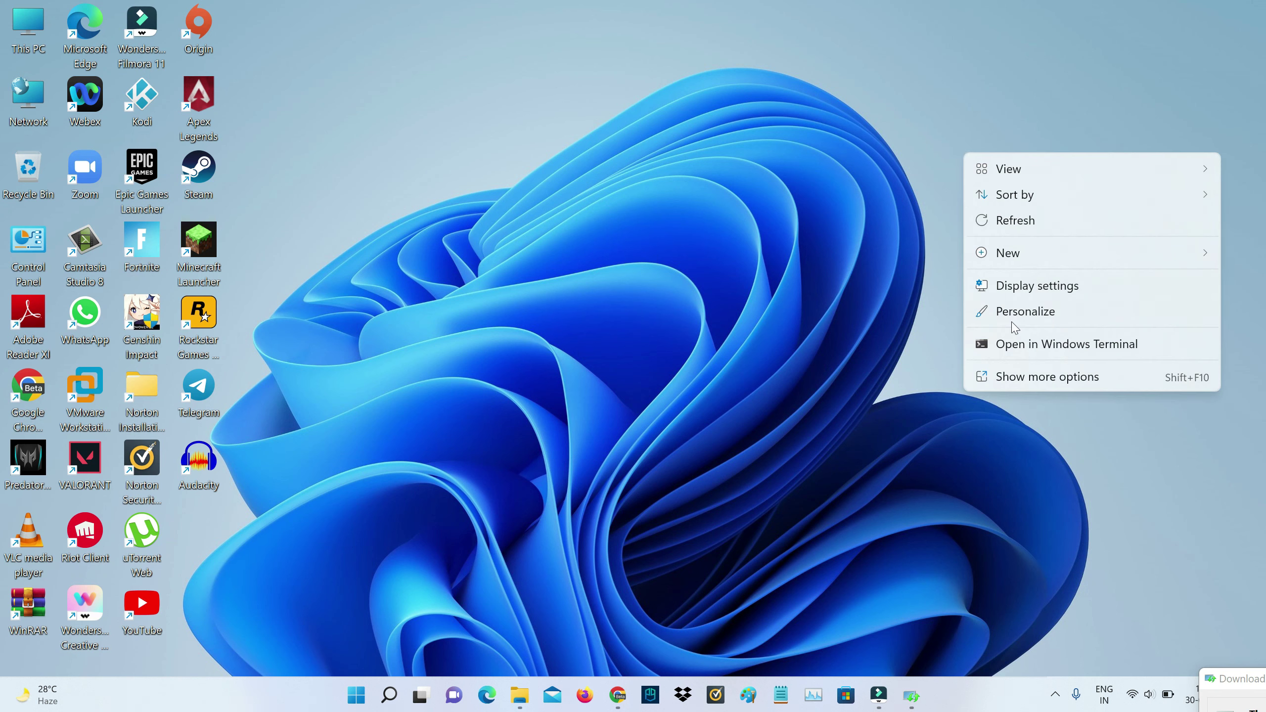
{"action": "left_click", "coordinate": [1028, 374]}
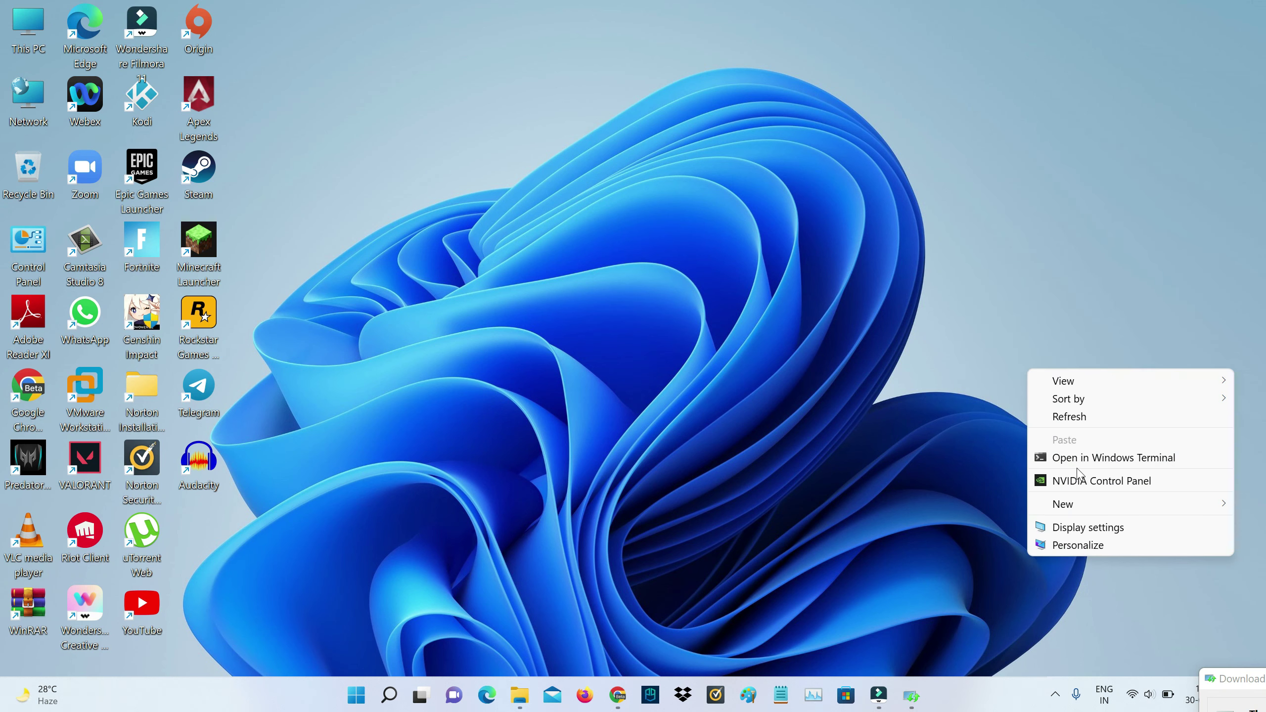
{"action": "left_click", "coordinate": [1079, 480]}
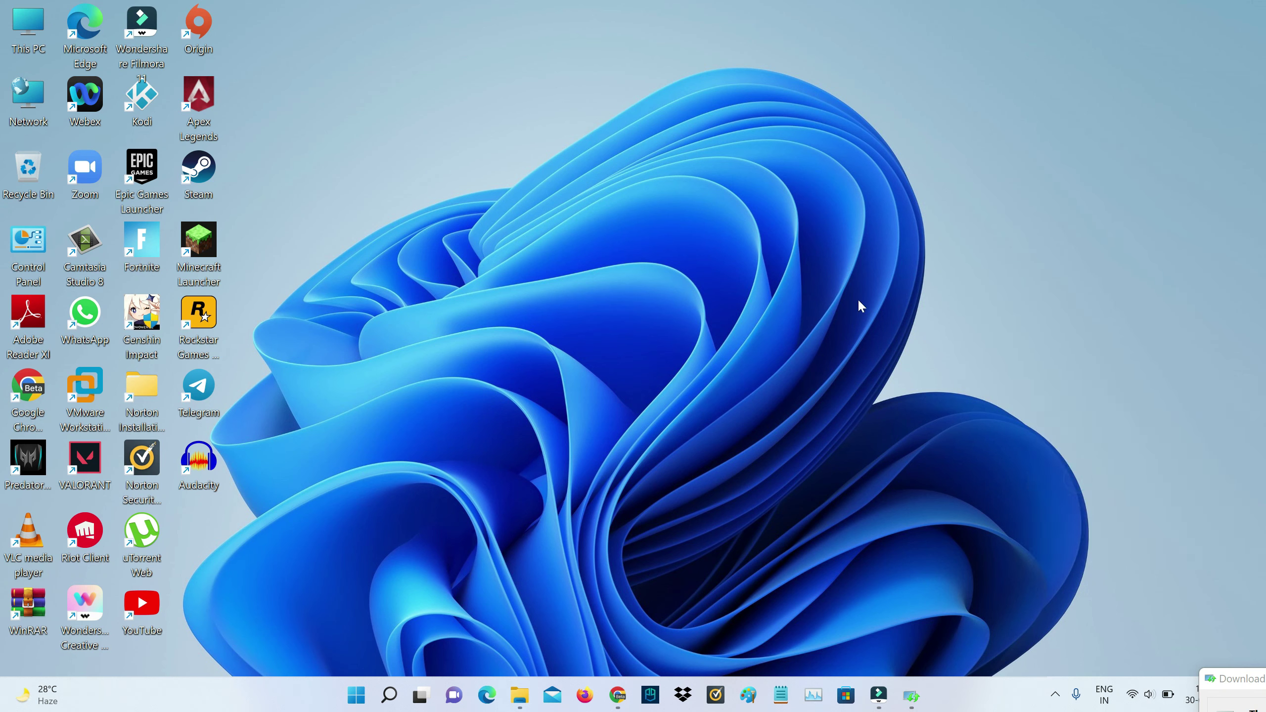
Launch NVIDIA Control Panel from the desktop's context menu
{"action": "left_click", "coordinate": [79, 84]}
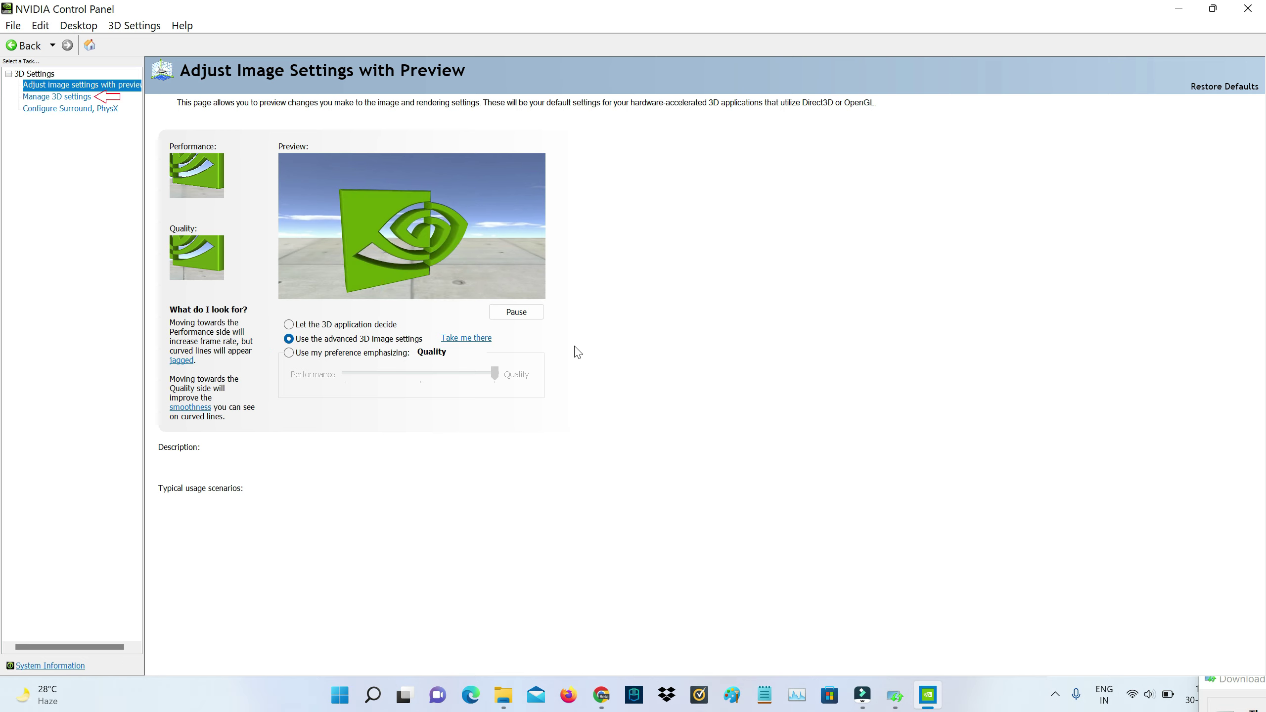
{"action": "left_click", "coordinate": [84, 99]}
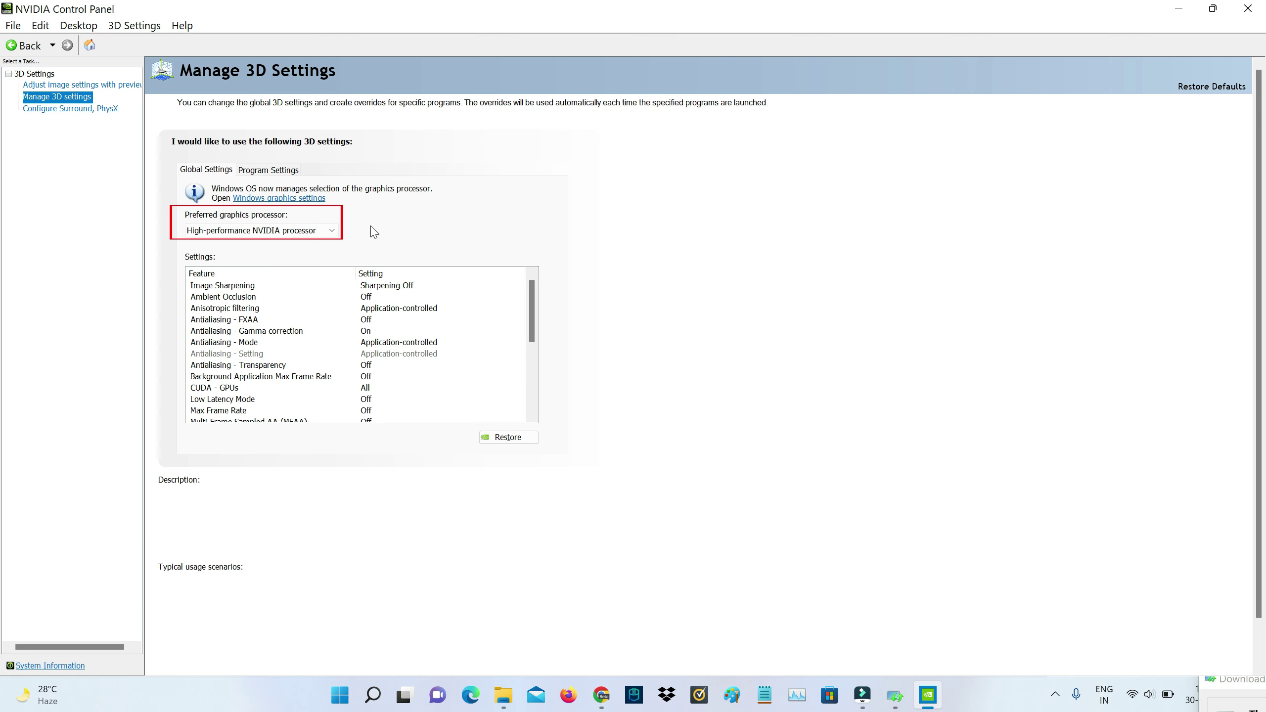
Choose High-performance NVIDIA processor as the global preferred graphics processor in Manage 3D Settings
{"action": "left_click", "coordinate": [304, 231]}
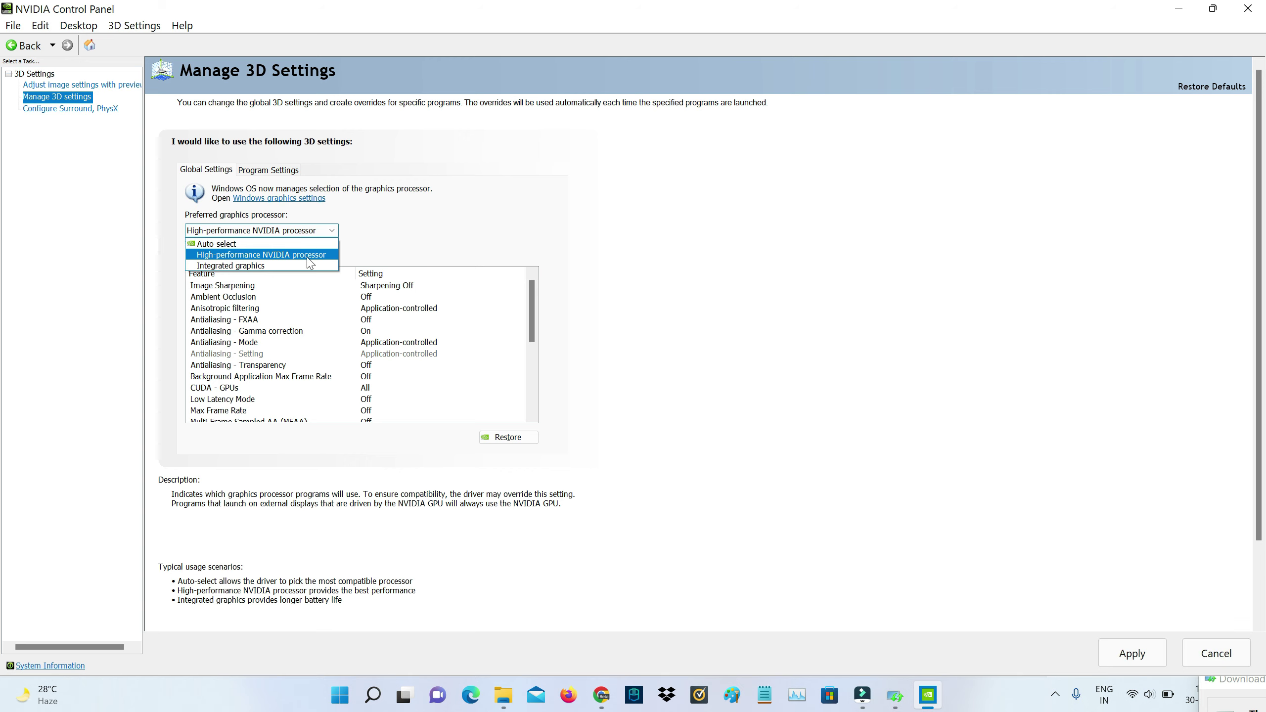
{"action": "left_click", "coordinate": [308, 255]}
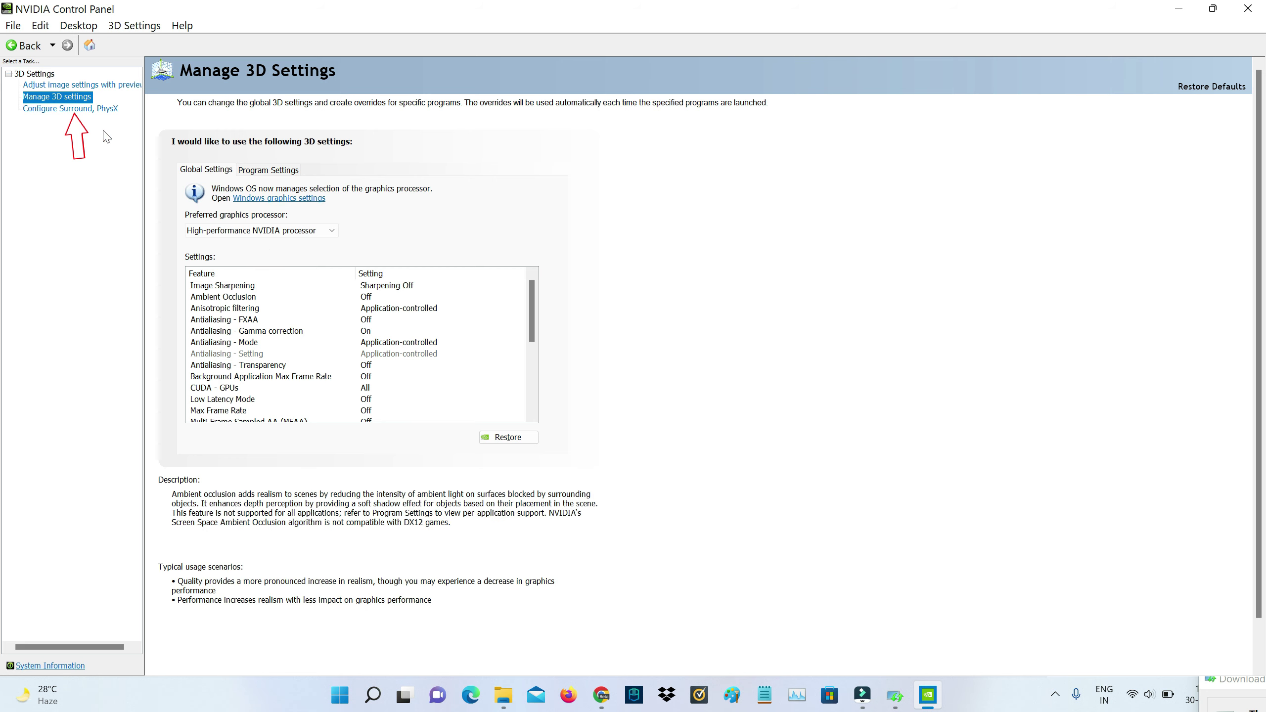
{"action": "left_click", "coordinate": [67, 110]}
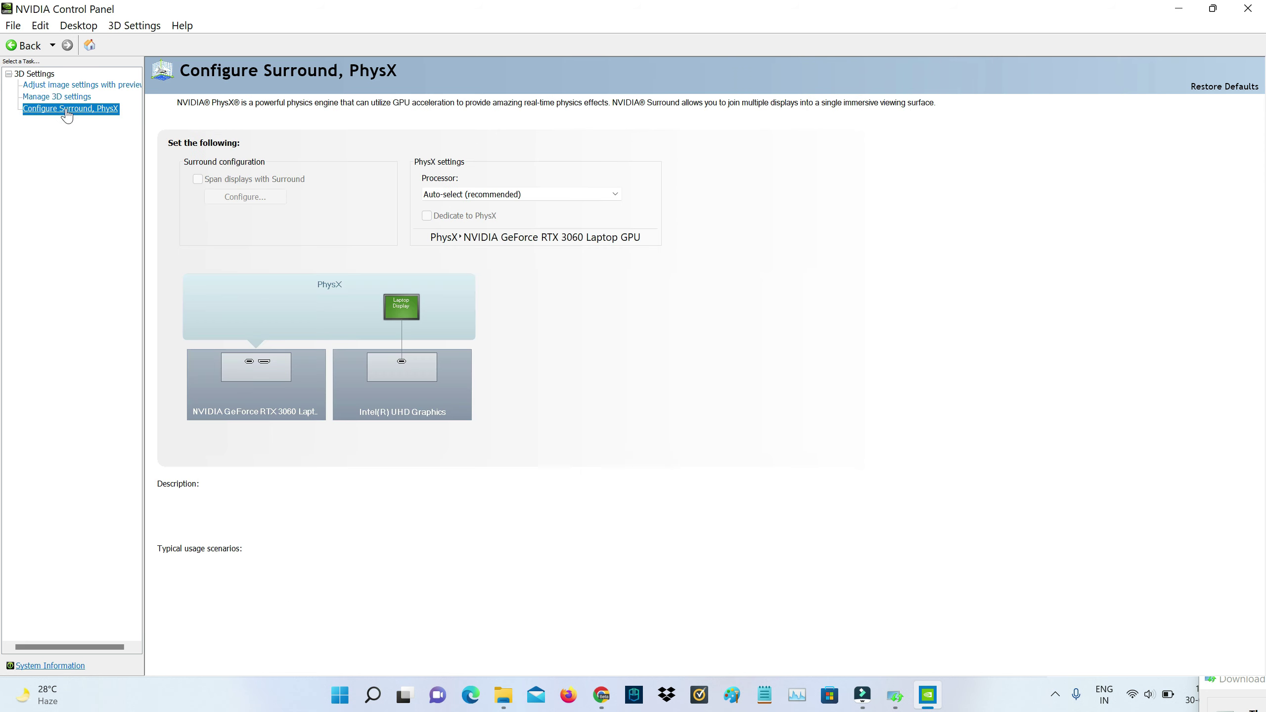
{"action": "left_click", "coordinate": [518, 194]}
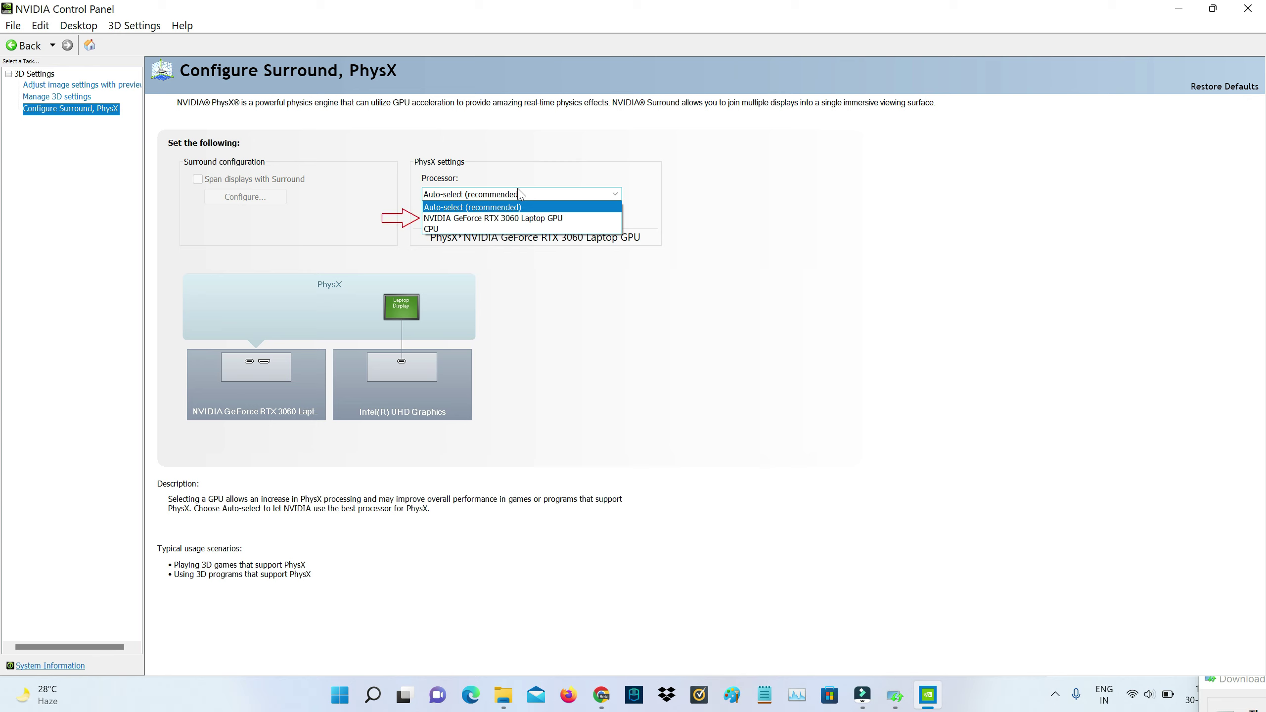
{"action": "left_click", "coordinate": [521, 218]}
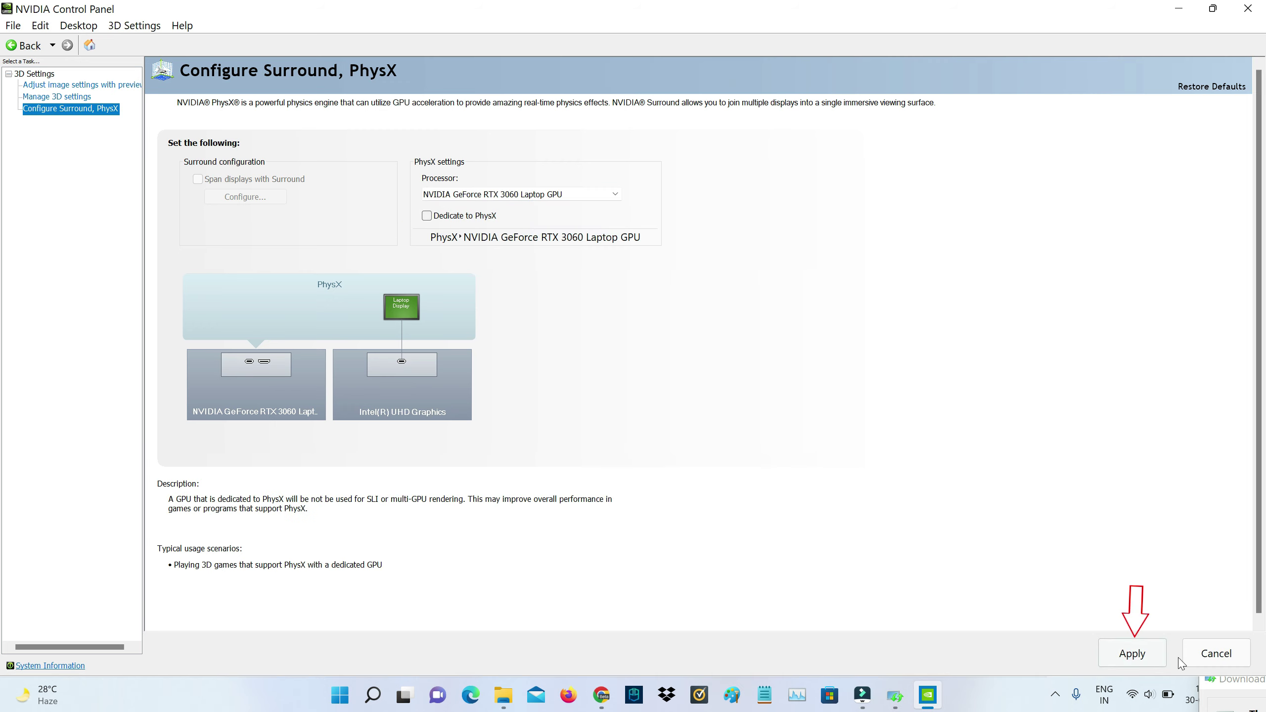
Apply NVIDIA GeForce RTX 3060 Laptop GPU as the PhysX processor
{"action": "left_click", "coordinate": [1142, 663]}
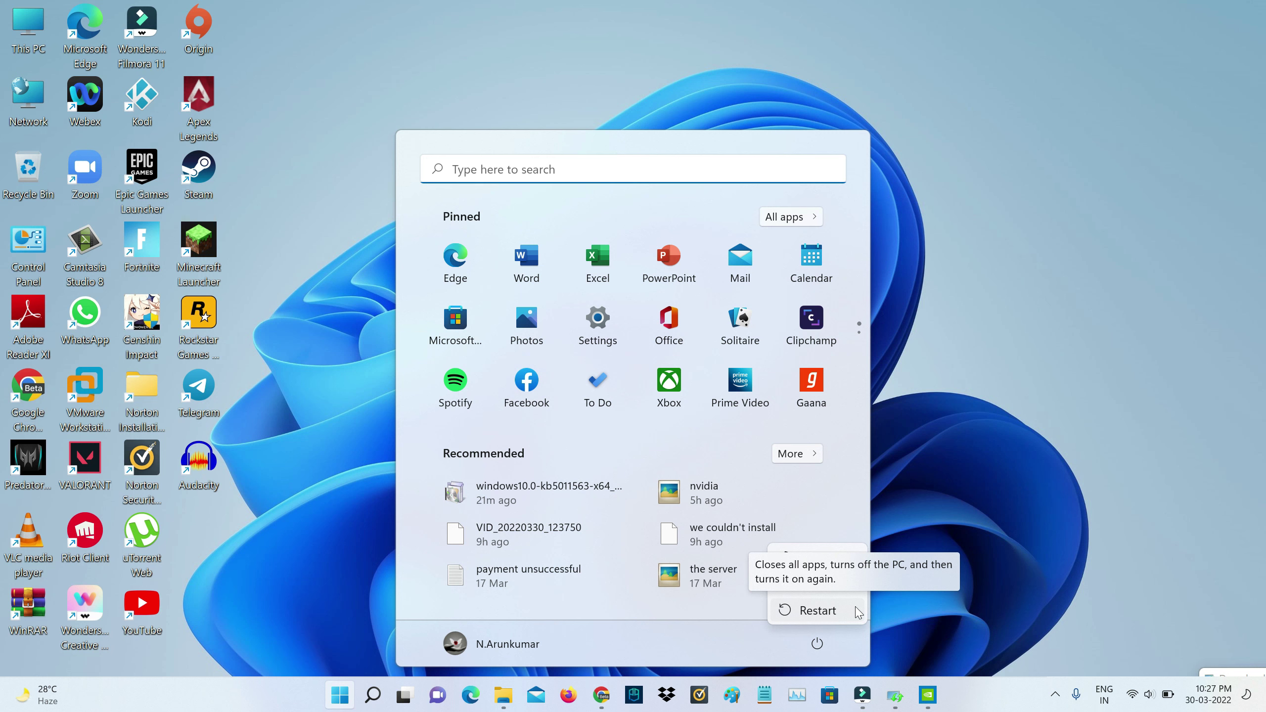
{"action": "left_click", "coordinate": [906, 110]}
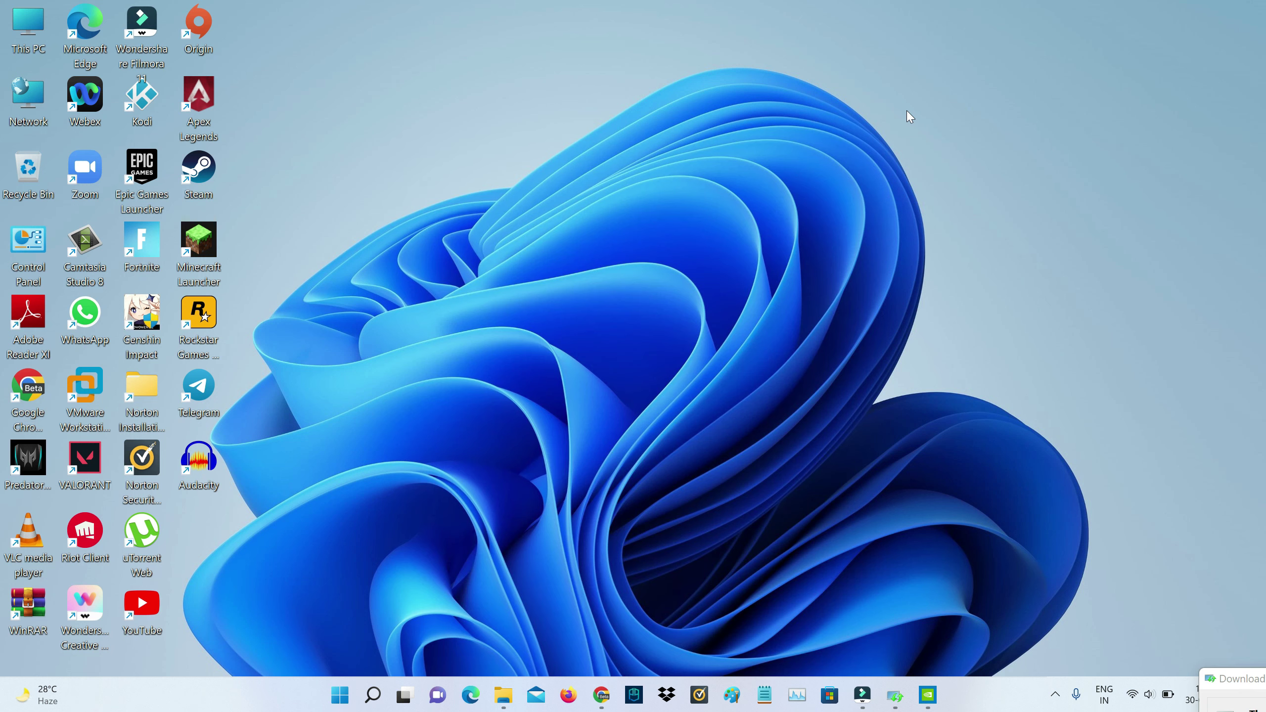